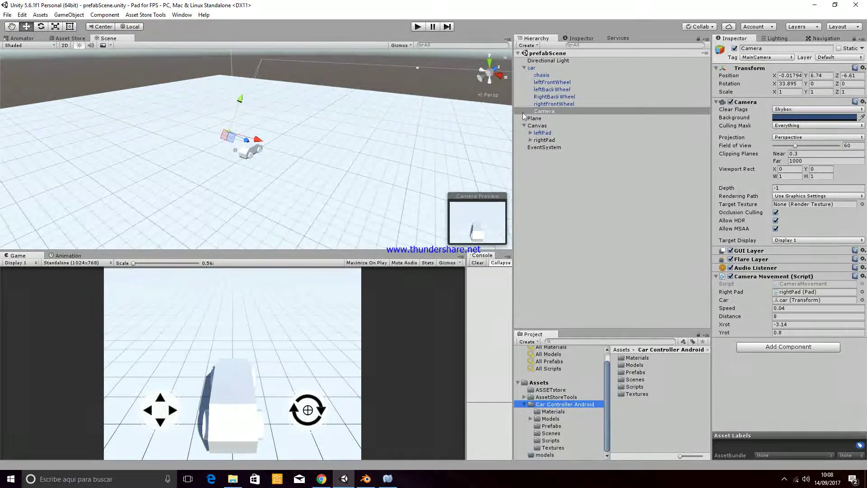
- Frame the car in the Scene view, inspect its wheel objects, and start play mode
{"action": "left_click", "coordinate": [531, 67]}
{"action": "key", "text": "f"}
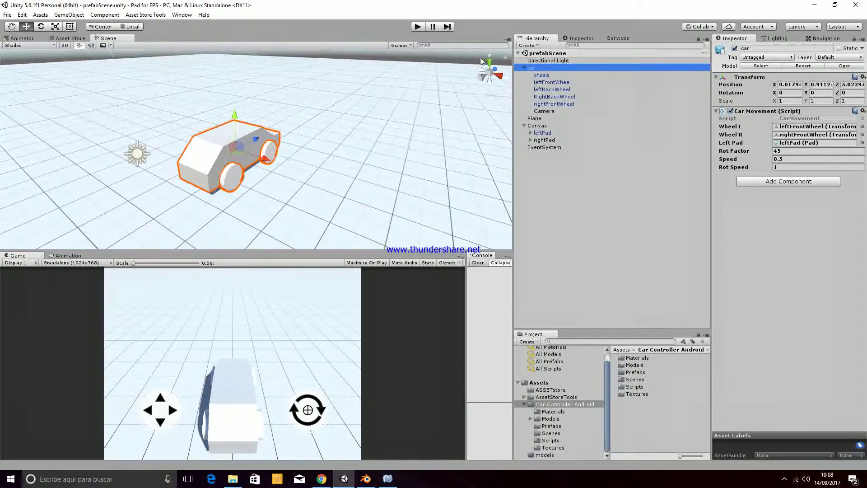
{"action": "left_click", "coordinate": [549, 82]}
{"action": "left_click", "coordinate": [550, 97]}
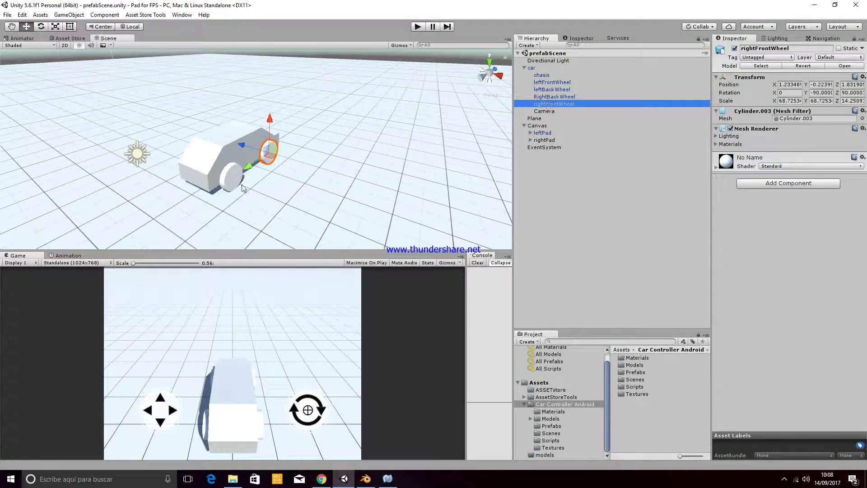
{"action": "left_click", "coordinate": [417, 27]}
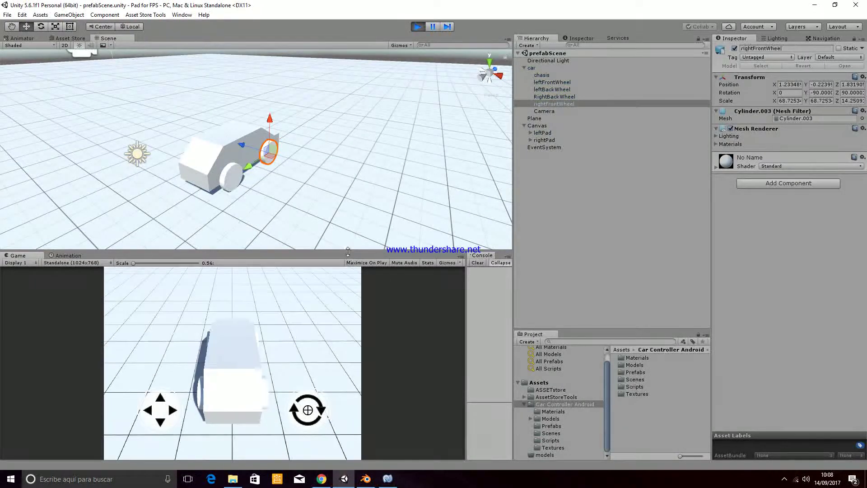
- Enlarge the Game view and drive the car left and right with the movement pad
{"action": "left_click_drag", "start_coordinate": [347, 253], "coordinate": [347, 190]}
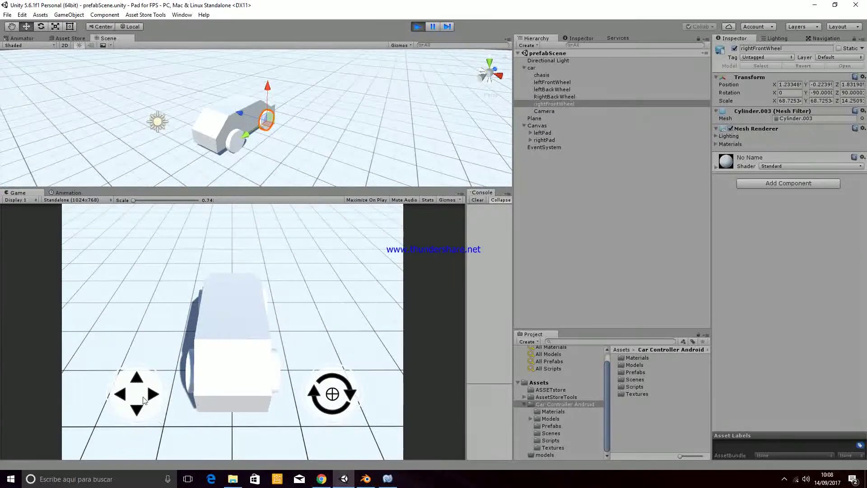
{"action": "mouse_move", "coordinate": [144, 401]}
{"action": "left_mouse_down"}
{"action": "mouse_move", "coordinate": [132, 381]}
{"action": "mouse_move", "coordinate": [116, 385]}
{"action": "left_mouse_up"}
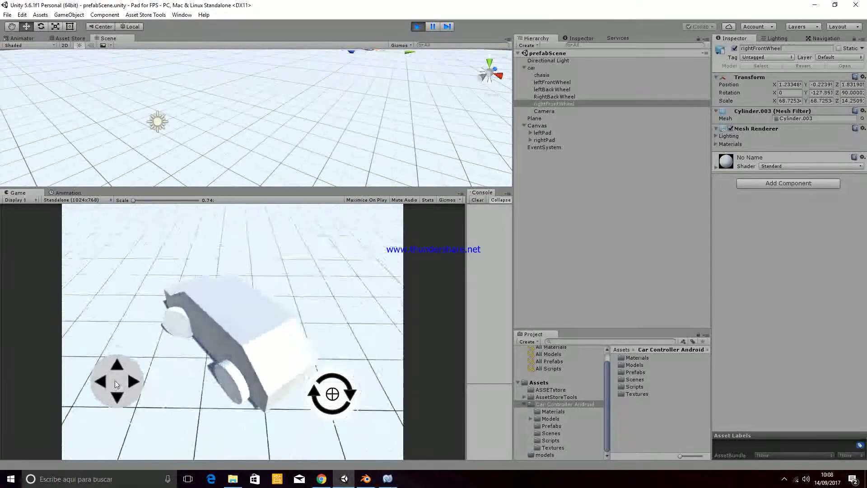
{"action": "left_click_drag", "start_coordinate": [115, 381], "coordinate": [148, 382]}
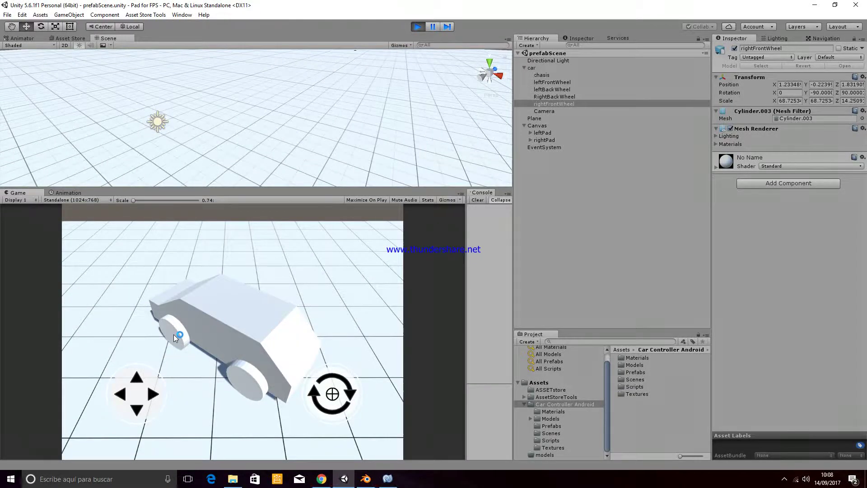
{"action": "left_click_drag", "start_coordinate": [148, 400], "coordinate": [146, 399]}
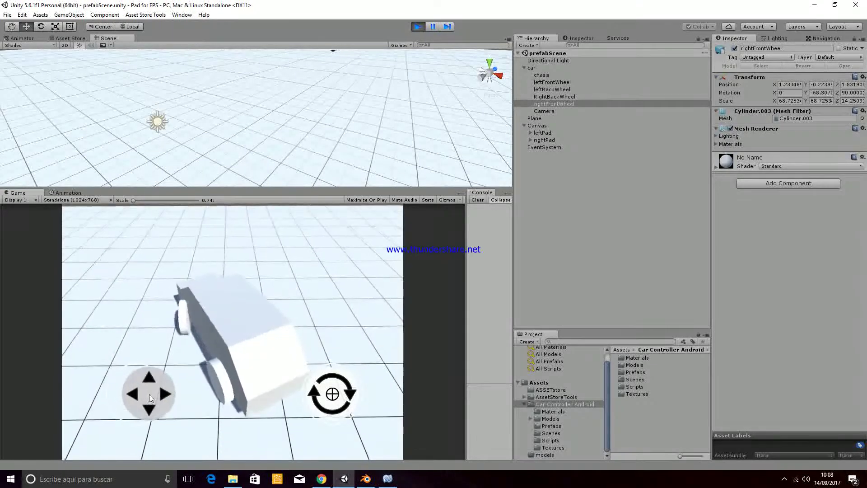
{"action": "left_click_drag", "start_coordinate": [145, 395], "coordinate": [118, 404]}
- Orbit the camera around the car with the rotate pad, then stop play
{"action": "mouse_move", "coordinate": [333, 400]}
{"action": "left_mouse_down"}
{"action": "mouse_move", "coordinate": [318, 398]}
{"action": "mouse_move", "coordinate": [353, 393]}
{"action": "left_mouse_up"}
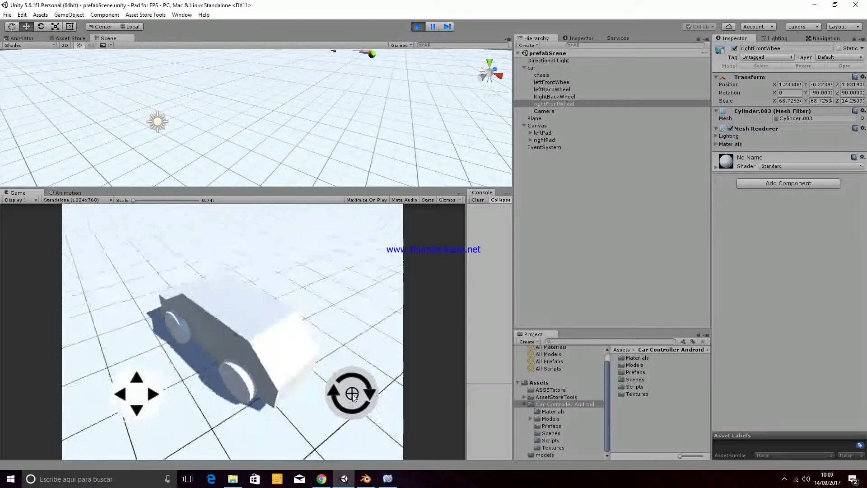
{"action": "left_click_drag", "start_coordinate": [354, 393], "coordinate": [351, 395]}
{"action": "left_click", "coordinate": [417, 26]}
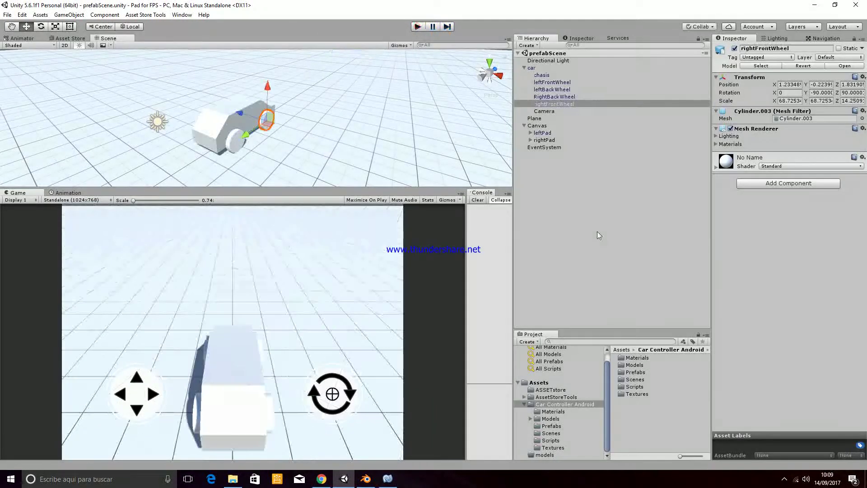
- Collapse the car's children, review the leftPad and rightPad Pad scripts, and restart play
{"action": "left_click", "coordinate": [524, 68]}
{"action": "left_click", "coordinate": [550, 89]}
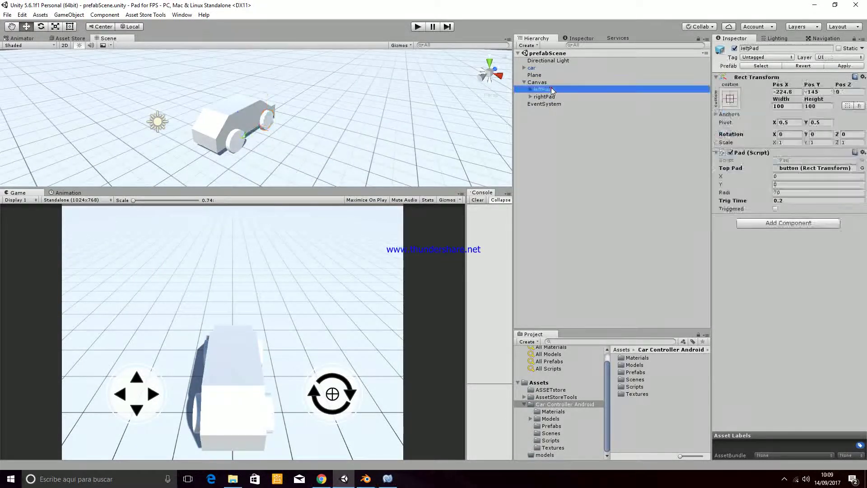
{"action": "left_click", "coordinate": [554, 97]}
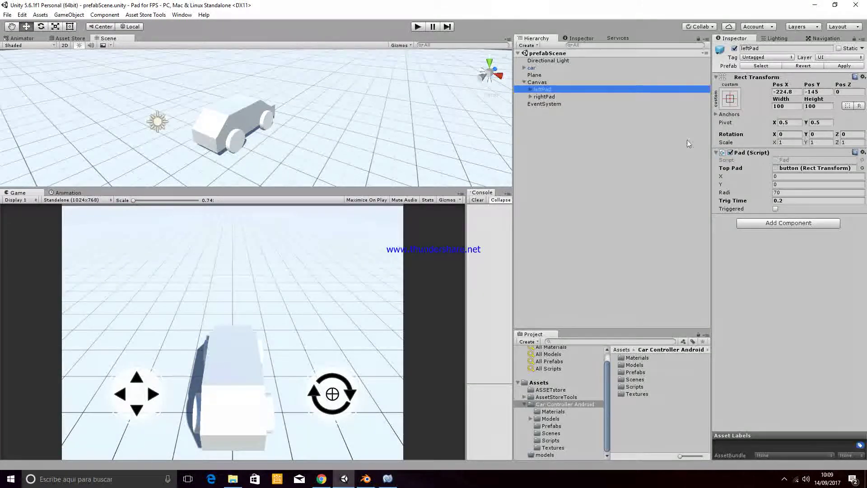
{"action": "left_click", "coordinate": [418, 27]}
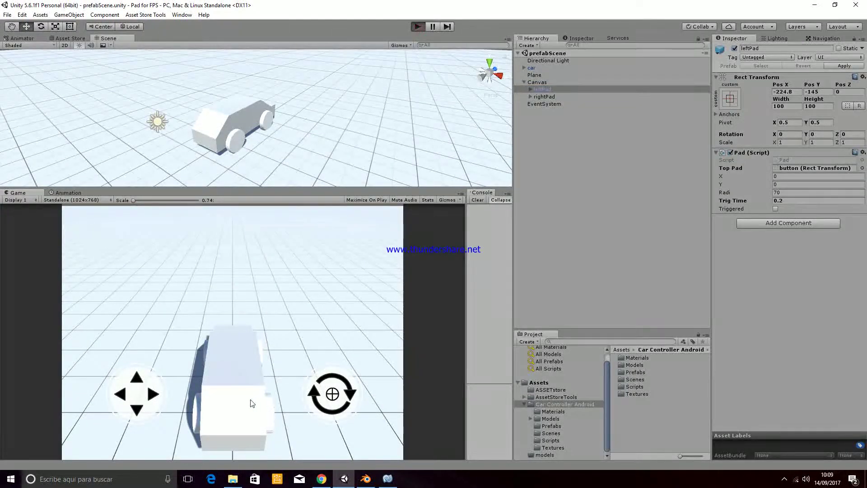
{"action": "left_click_drag", "start_coordinate": [328, 400], "coordinate": [319, 397]}
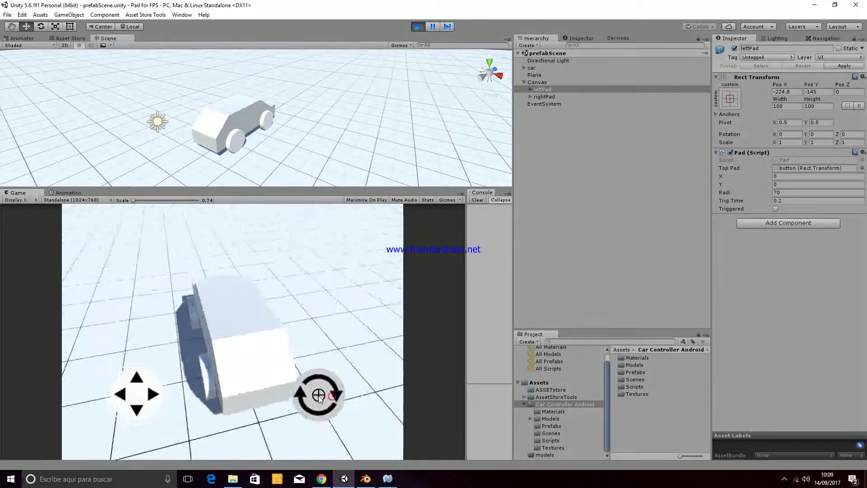
{"action": "left_click_drag", "start_coordinate": [159, 387], "coordinate": [155, 389]}
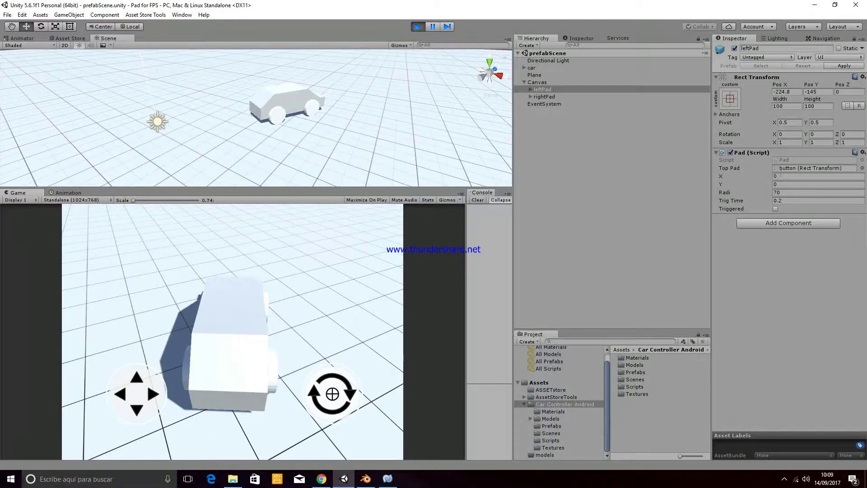
{"action": "left_click", "coordinate": [786, 176]}
{"action": "left_click", "coordinate": [148, 401]}
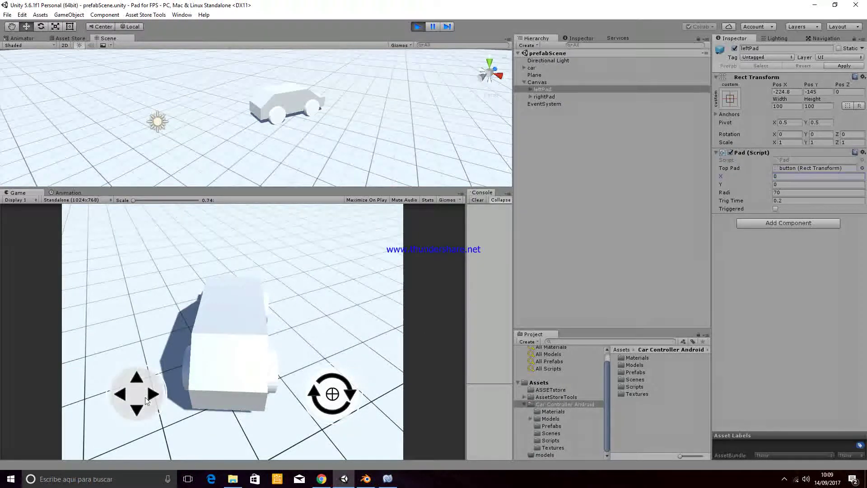
{"action": "left_click_drag", "start_coordinate": [146, 399], "coordinate": [132, 394]}
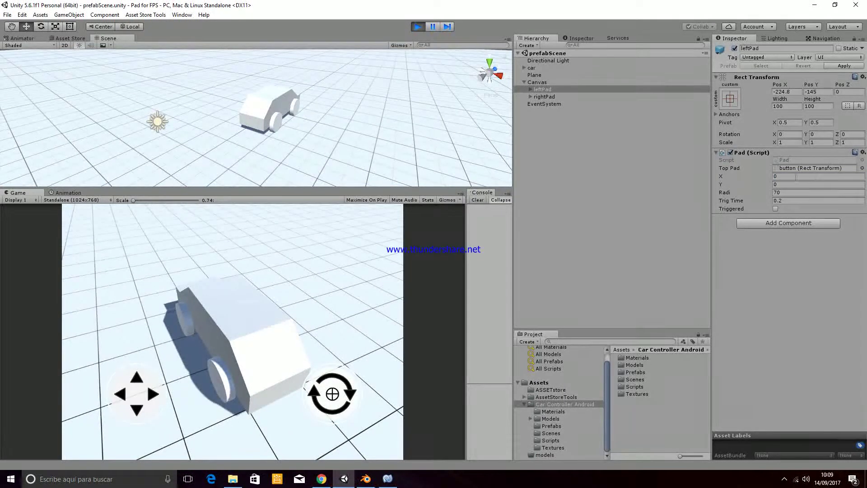
{"action": "left_click", "coordinate": [138, 396]}
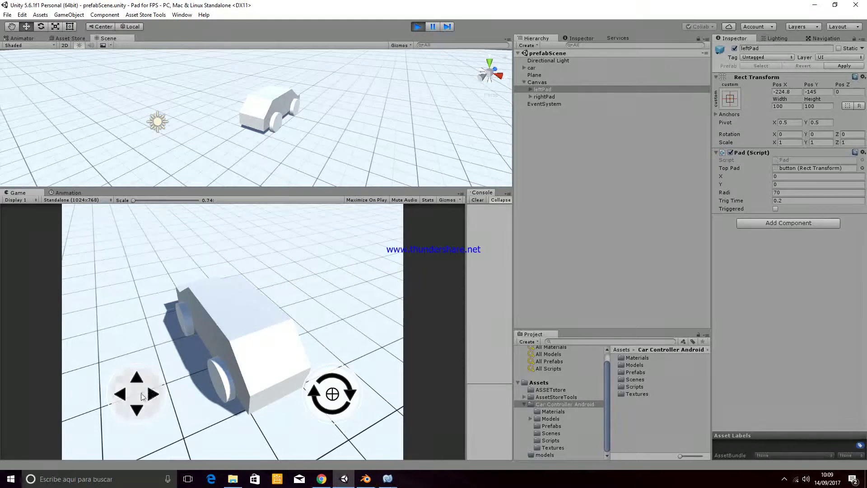
{"action": "left_click_drag", "start_coordinate": [138, 396], "coordinate": [167, 396]}
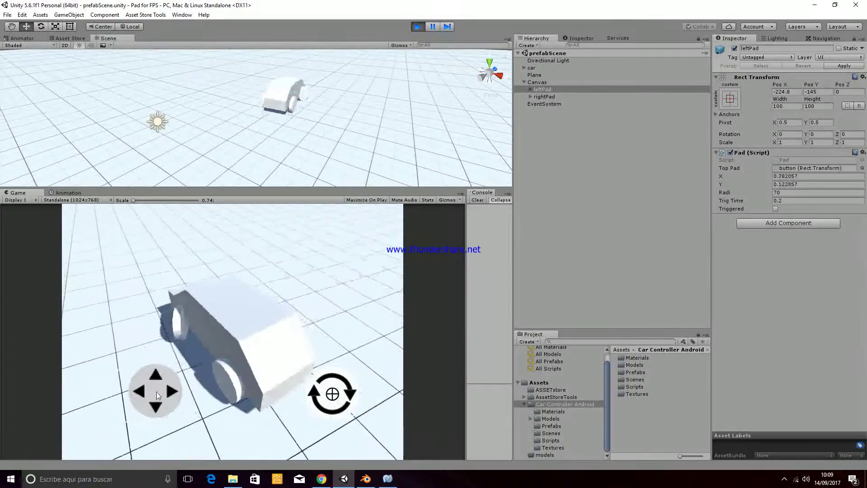
{"action": "left_click_drag", "start_coordinate": [167, 395], "coordinate": [122, 391]}
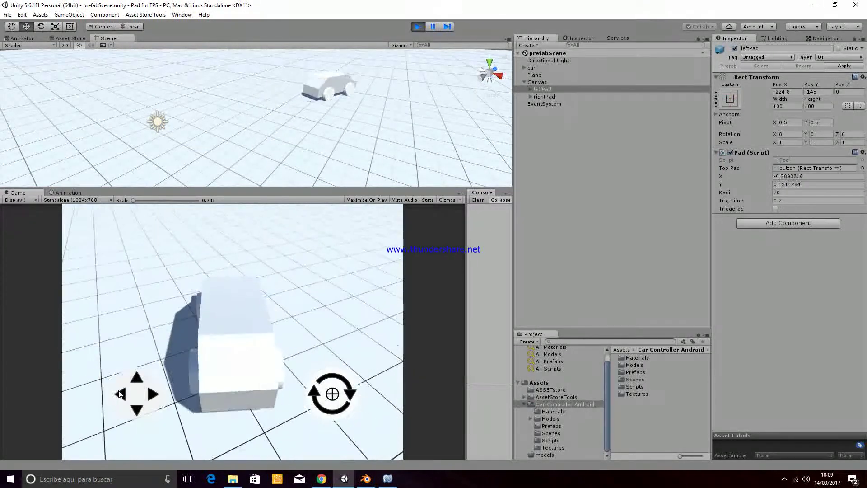
{"action": "left_click", "coordinate": [418, 28]}
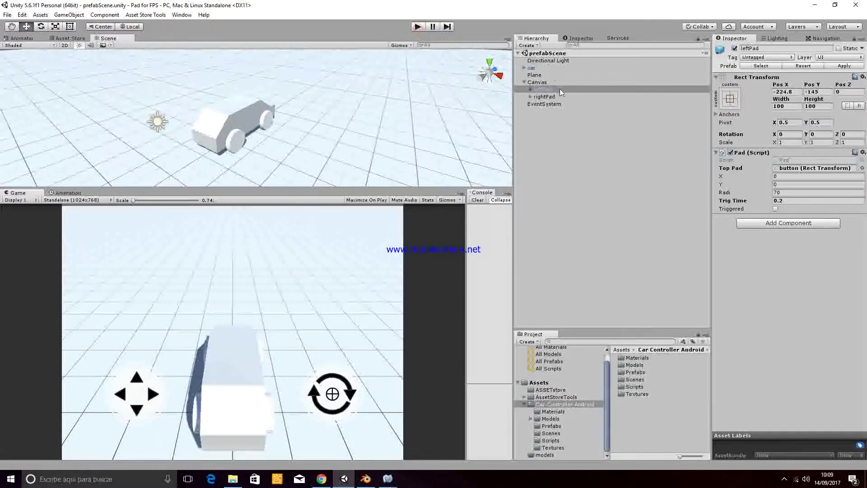
- Show the car's Car Movement rotation factor, speed and rotation speed, then start play
{"action": "left_click", "coordinate": [535, 68]}
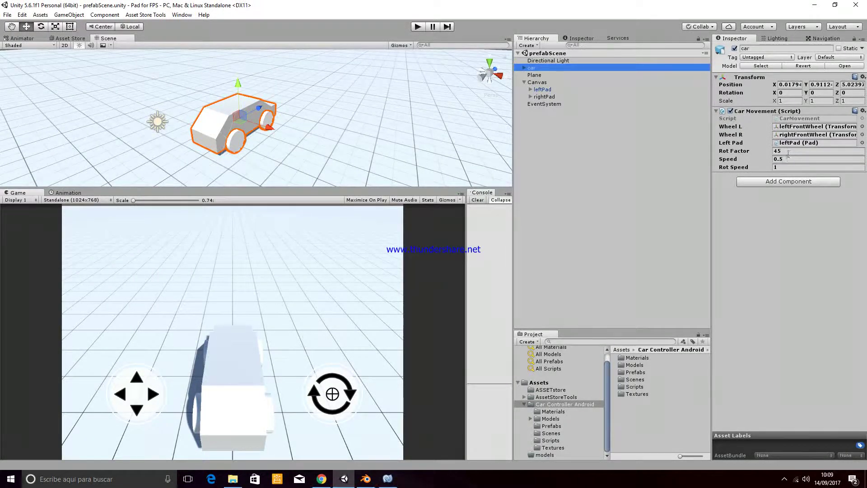
{"action": "left_click", "coordinate": [417, 27]}
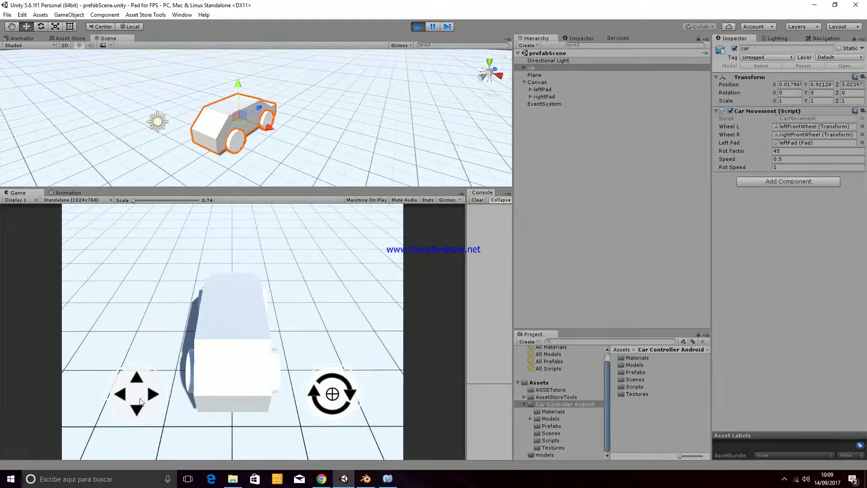
{"action": "mouse_move", "coordinate": [136, 377]}
{"action": "left_mouse_down"}
{"action": "mouse_move", "coordinate": [177, 398]}
{"action": "mouse_move", "coordinate": [116, 388]}
{"action": "left_mouse_up"}
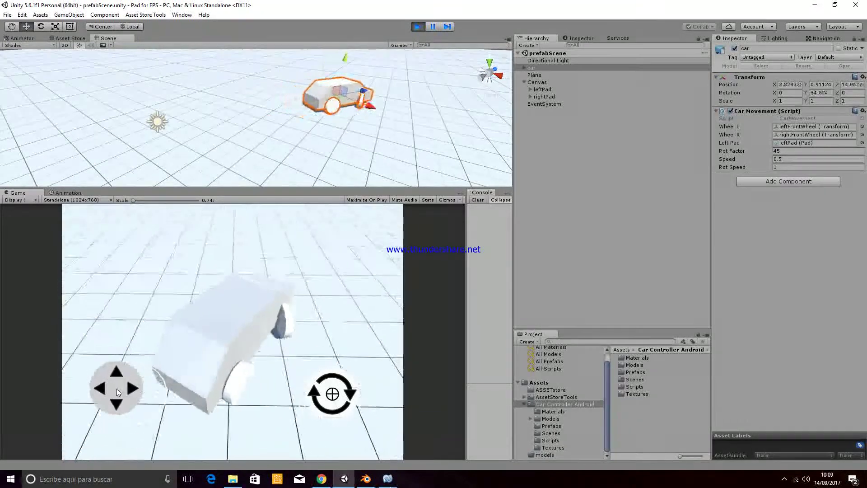
{"action": "left_click", "coordinate": [782, 152]}
{"action": "type", "text": "90"}
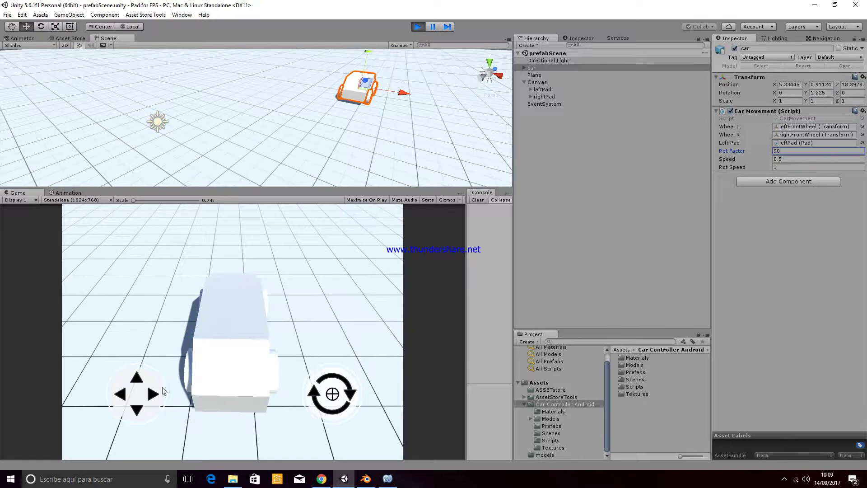
{"action": "mouse_move", "coordinate": [143, 395]}
{"action": "left_mouse_down"}
{"action": "mouse_move", "coordinate": [103, 399]}
{"action": "mouse_move", "coordinate": [155, 388]}
{"action": "left_mouse_up"}
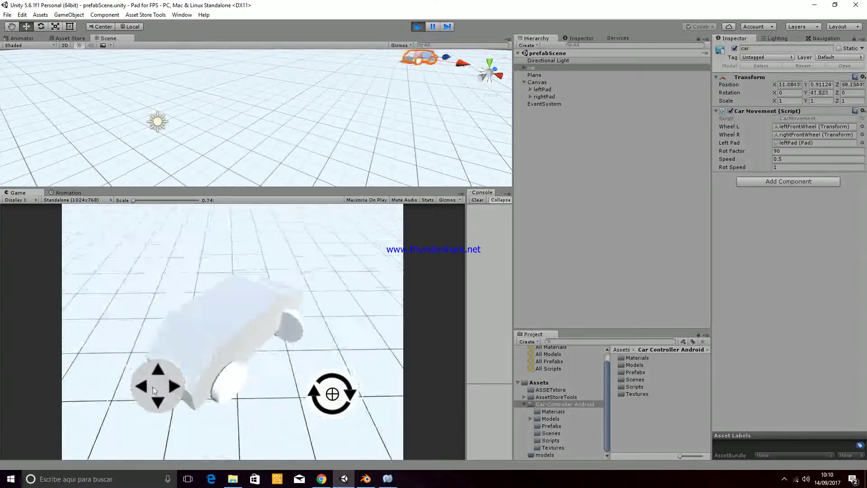
{"action": "mouse_move", "coordinate": [155, 388]}
{"action": "left_mouse_down"}
{"action": "mouse_move", "coordinate": [120, 391]}
{"action": "mouse_move", "coordinate": [137, 394]}
{"action": "left_mouse_up"}
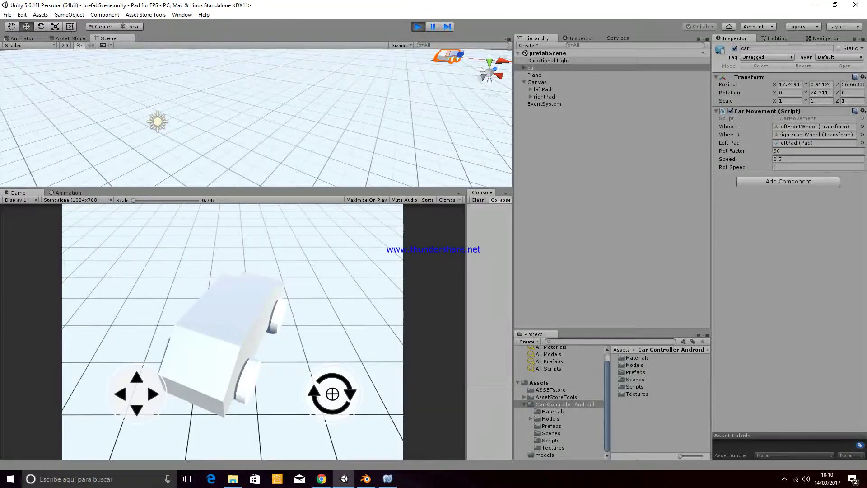
{"action": "left_click", "coordinate": [781, 158]}
{"action": "type", "text": "5"}
{"action": "left_click", "coordinate": [137, 387]}
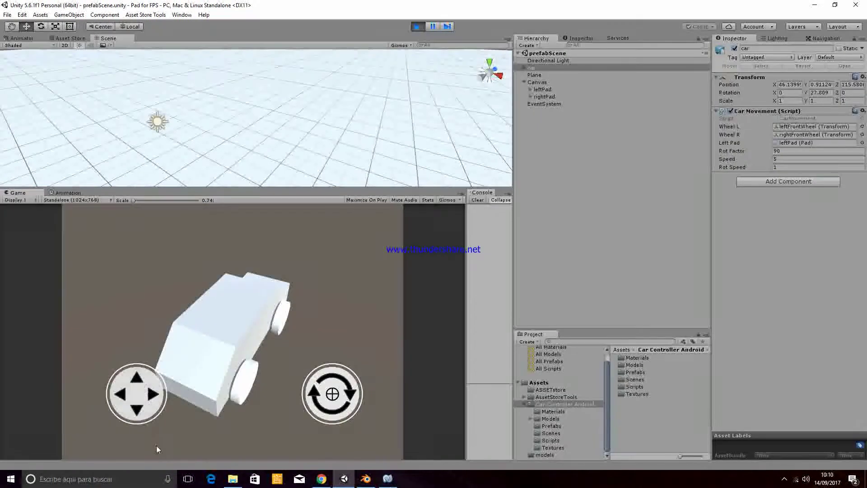
{"action": "left_click", "coordinate": [418, 27]}
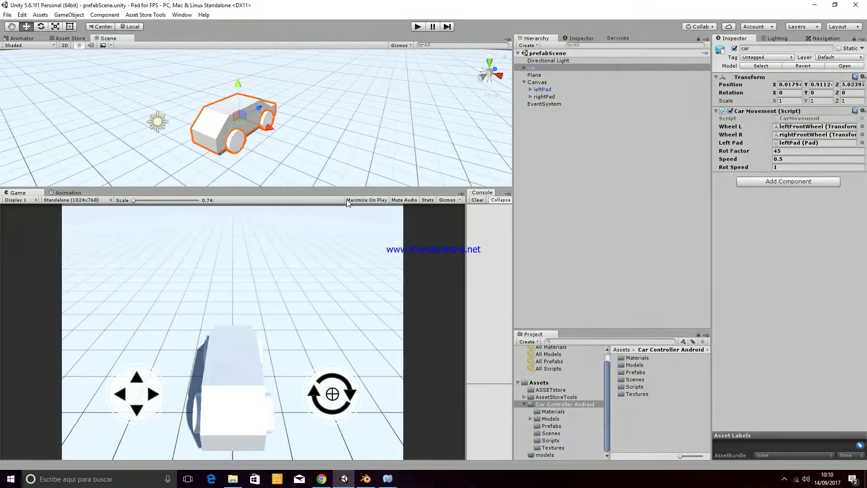
{"action": "left_click", "coordinate": [528, 68]}
{"action": "left_click", "coordinate": [525, 68]}
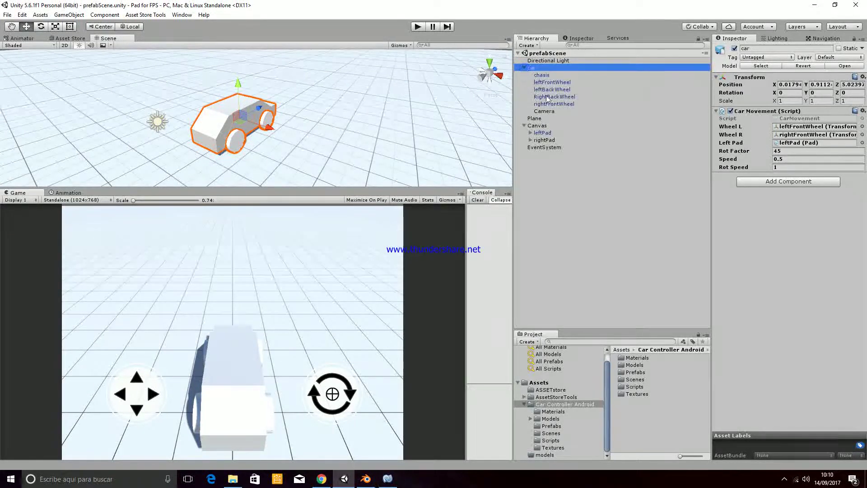
- Review the Camera and rightPad settings in the Inspector, then start play
{"action": "left_click", "coordinate": [550, 112]}
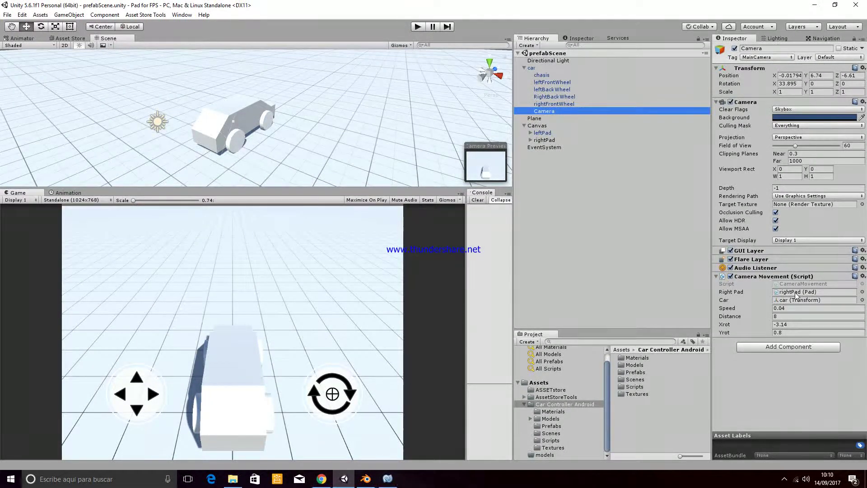
{"action": "left_click", "coordinate": [563, 140]}
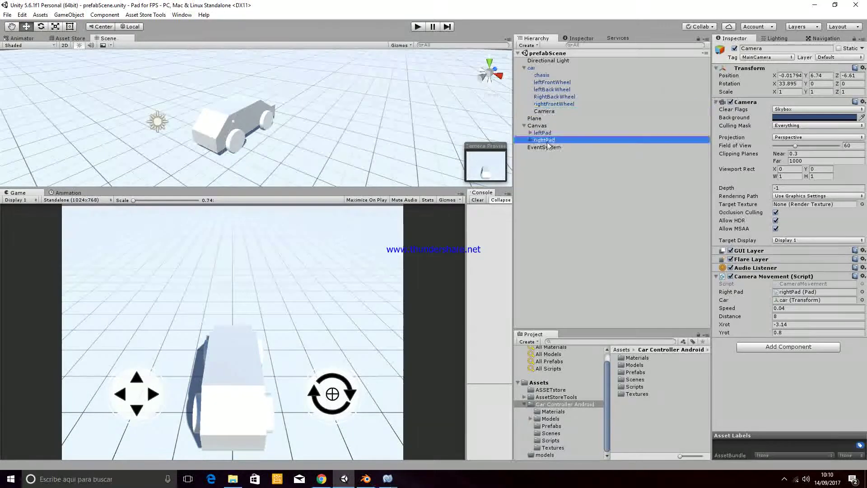
{"action": "left_click", "coordinate": [418, 26]}
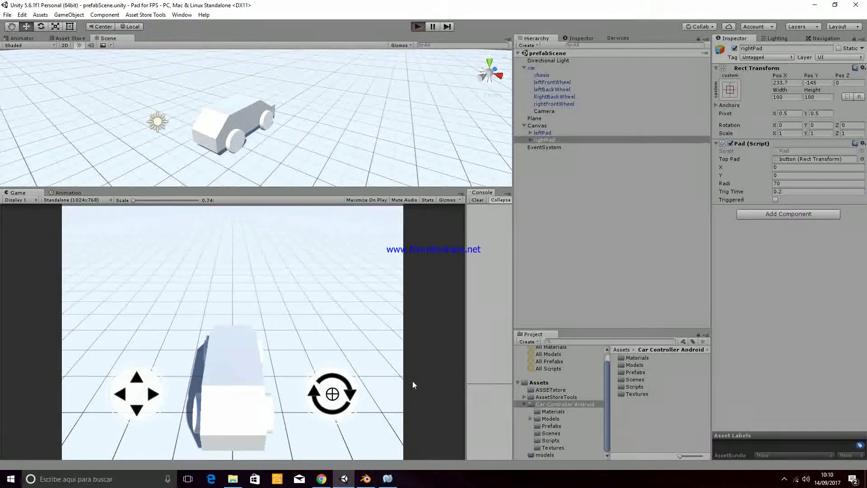
- Orbit the camera with the right pad while watching its X and Y values
{"action": "left_click", "coordinate": [333, 394]}
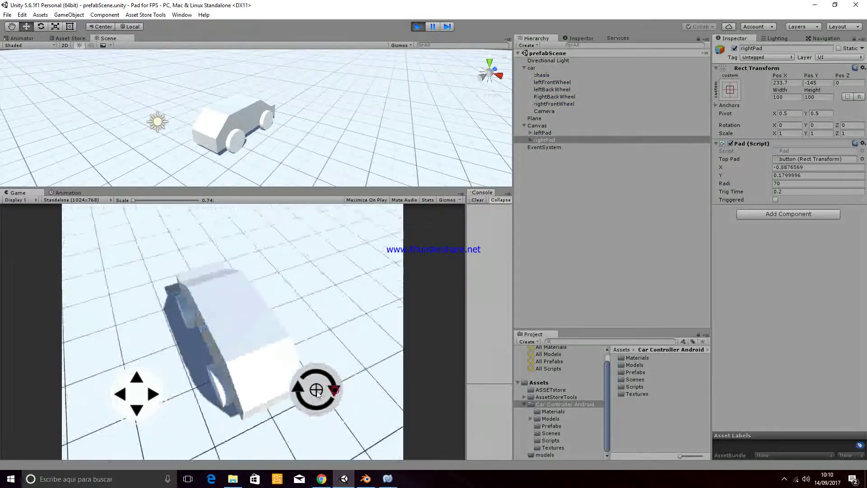
{"action": "left_click_drag", "start_coordinate": [334, 396], "coordinate": [332, 394]}
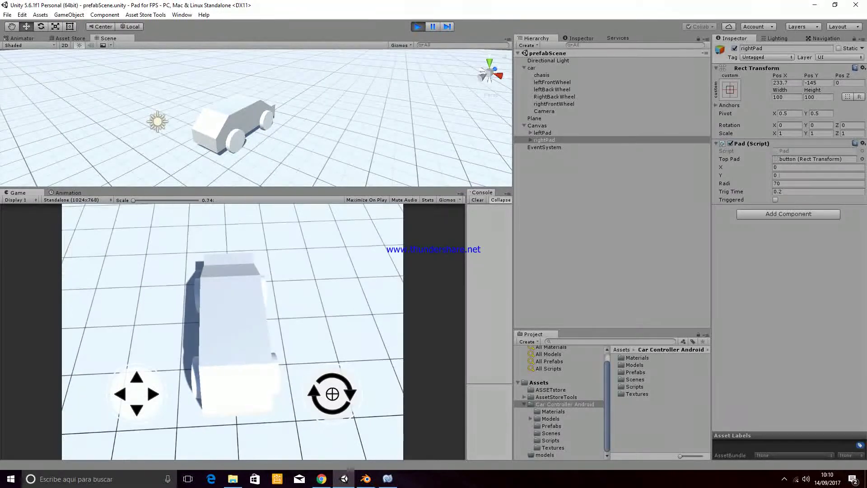
{"action": "left_click", "coordinate": [780, 175]}
{"action": "left_click", "coordinate": [547, 111]}
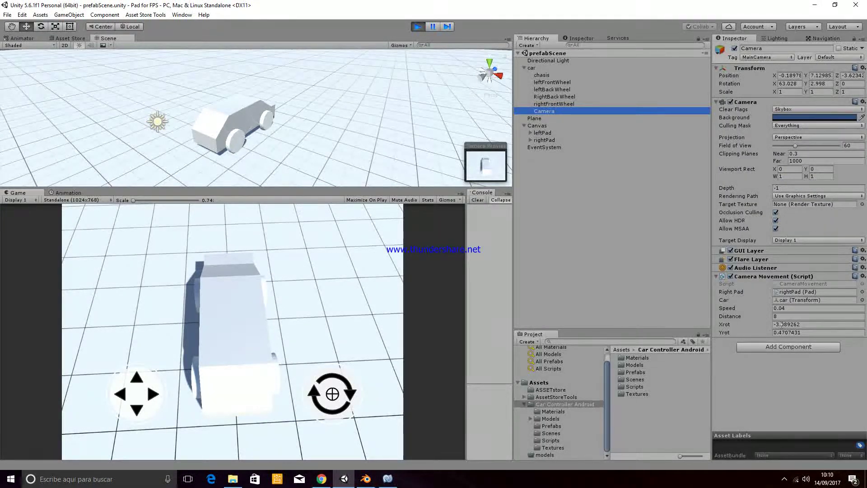
- Try Camera Movement Distance values of 20 and 2, then settle on 8
{"action": "left_click", "coordinate": [782, 316]}
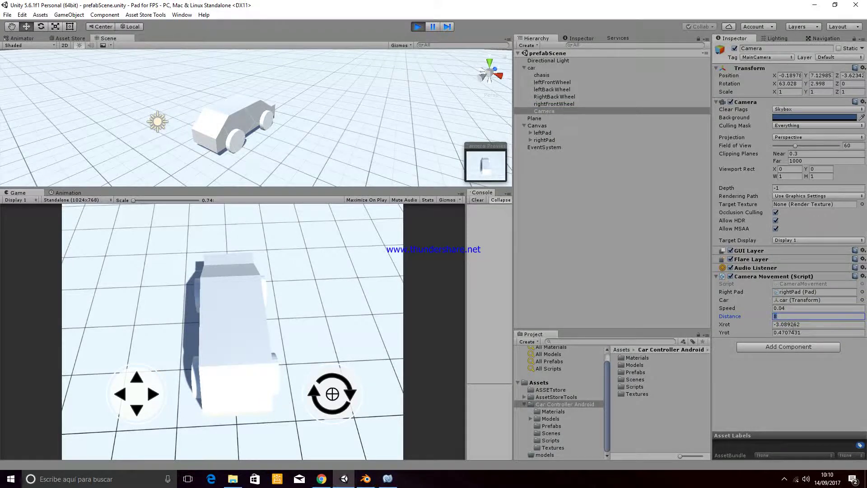
{"action": "left_click", "coordinate": [418, 27]}
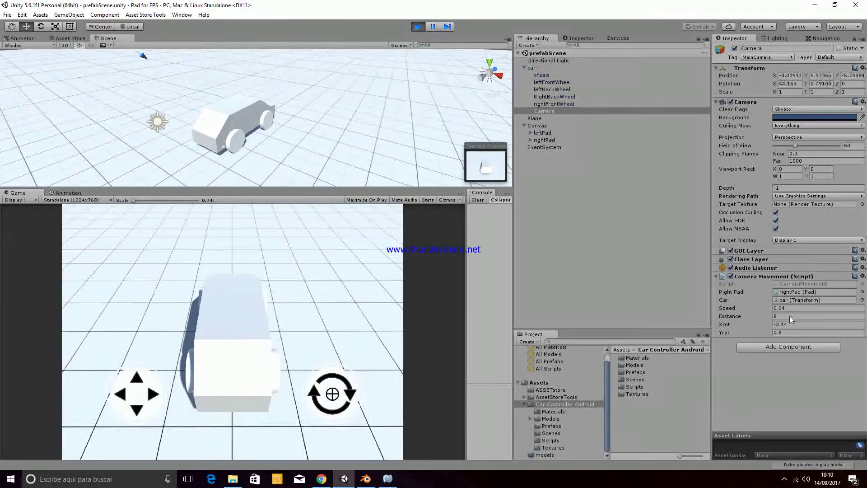
{"action": "type", "text": "20"}
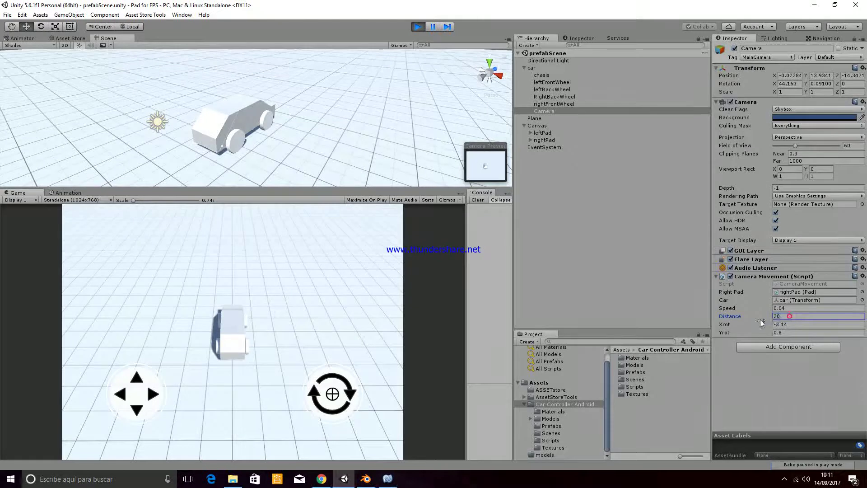
{"action": "key", "text": "Return"}
{"action": "key", "text": "BackSpace"}
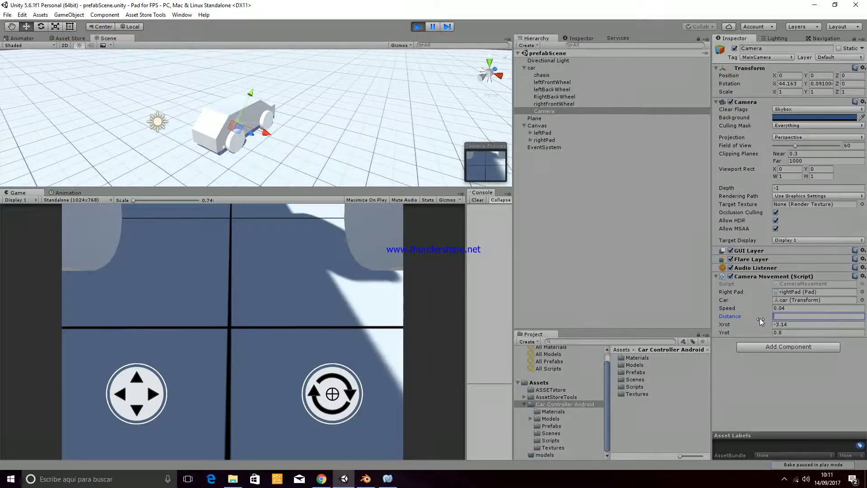
{"action": "type", "text": "2"}
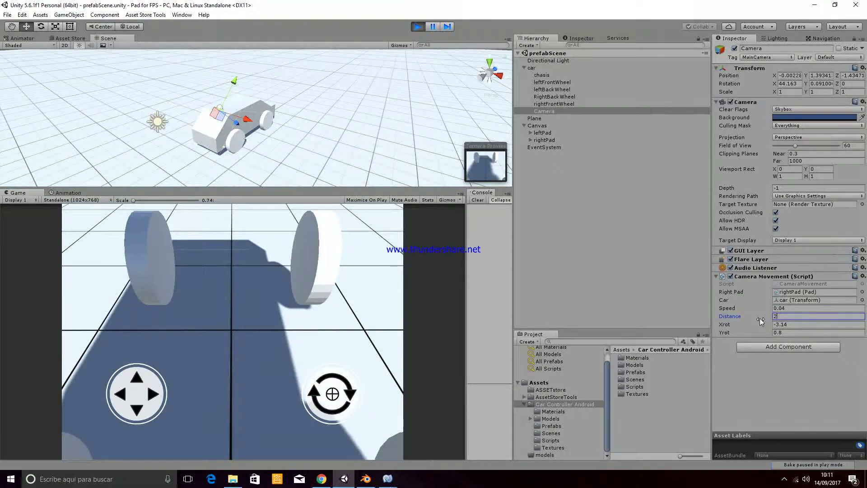
{"action": "key", "text": "BackSpace"}
{"action": "type", "text": "8"}
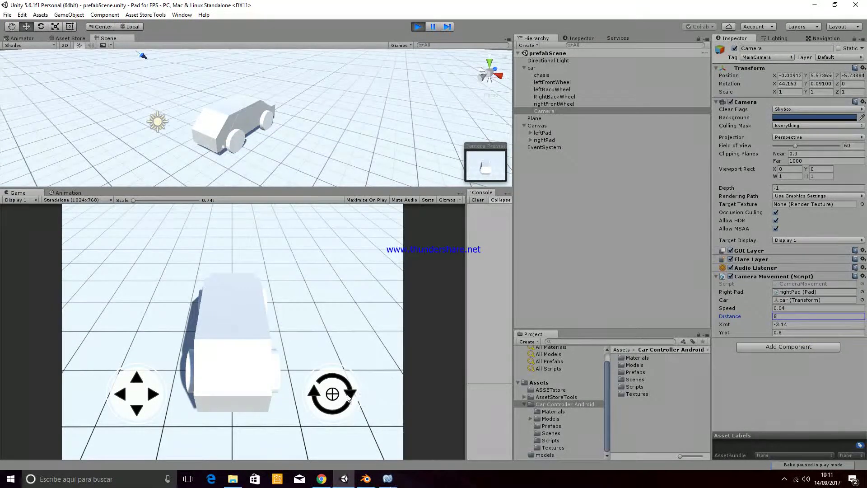
- Orbit the camera around the car again, stop play, and switch to MonoDevelop
{"action": "left_click_drag", "start_coordinate": [349, 400], "coordinate": [342, 397]}
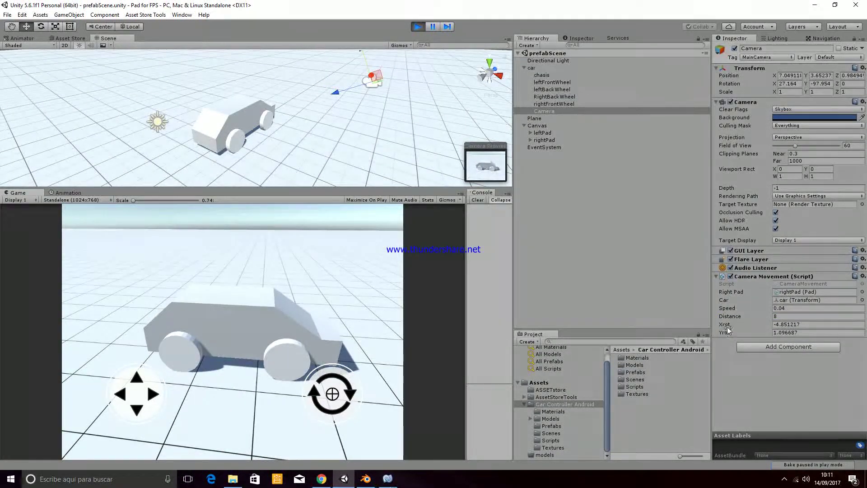
{"action": "left_click_drag", "start_coordinate": [308, 403], "coordinate": [309, 389]}
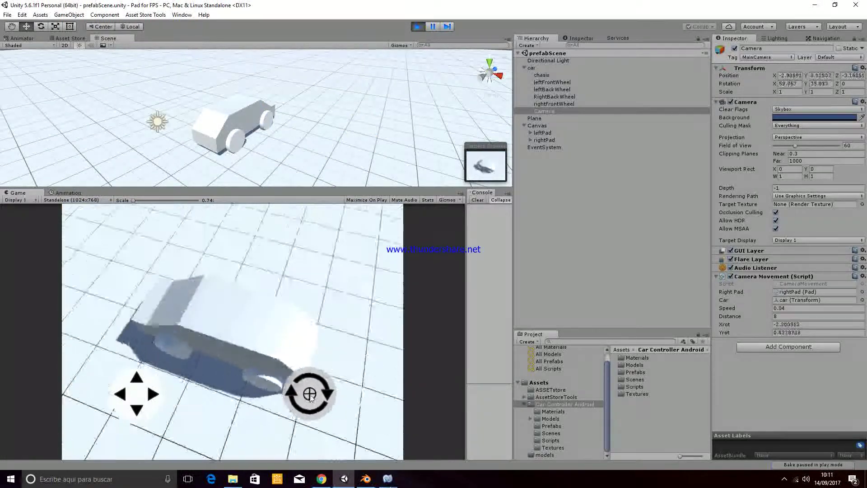
{"action": "left_click_drag", "start_coordinate": [309, 390], "coordinate": [331, 395]}
{"action": "left_click", "coordinate": [417, 27]}
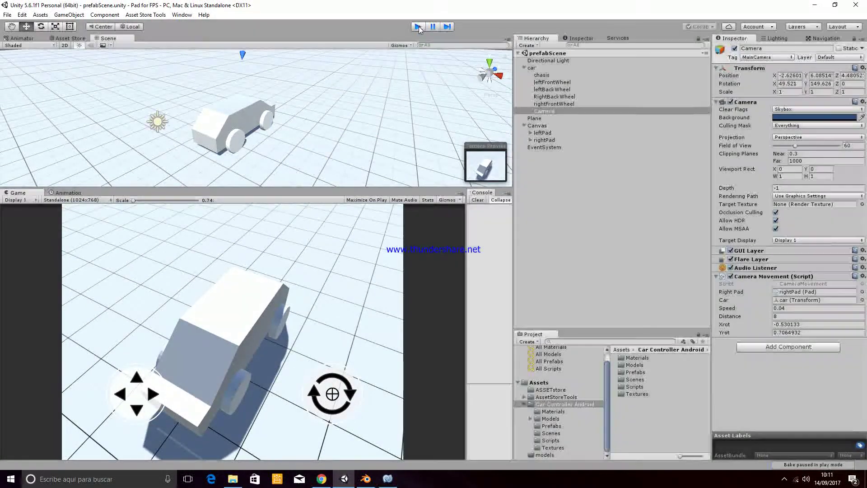
{"action": "left_click", "coordinate": [390, 479]}
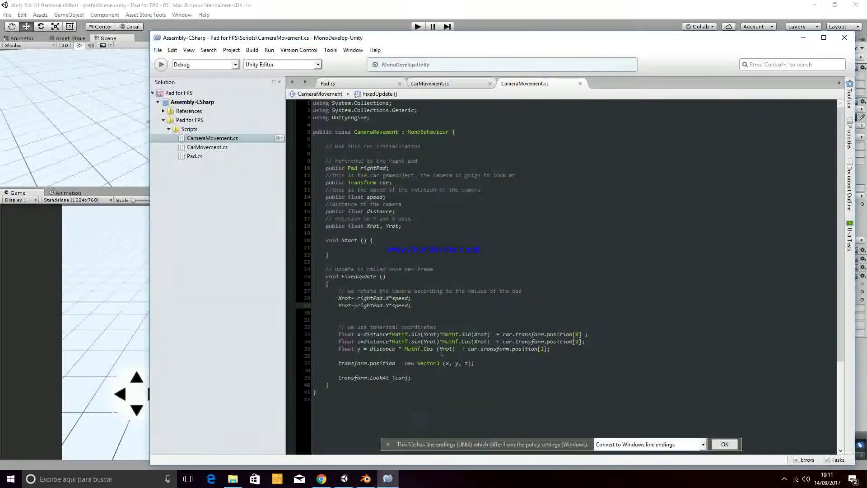
- Highlight CameraMovement.cs lines 32-35 and line 33's car.transform.position offset, then return to Unity
{"action": "key", "text": "alt+Tab"}
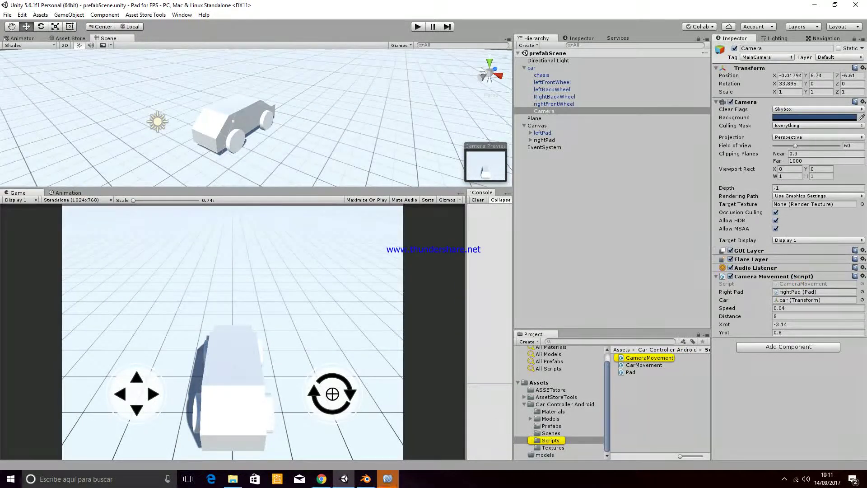
{"action": "scroll", "coordinate": [417, 280], "scroll_direction": "down", "scroll_amount": 5}
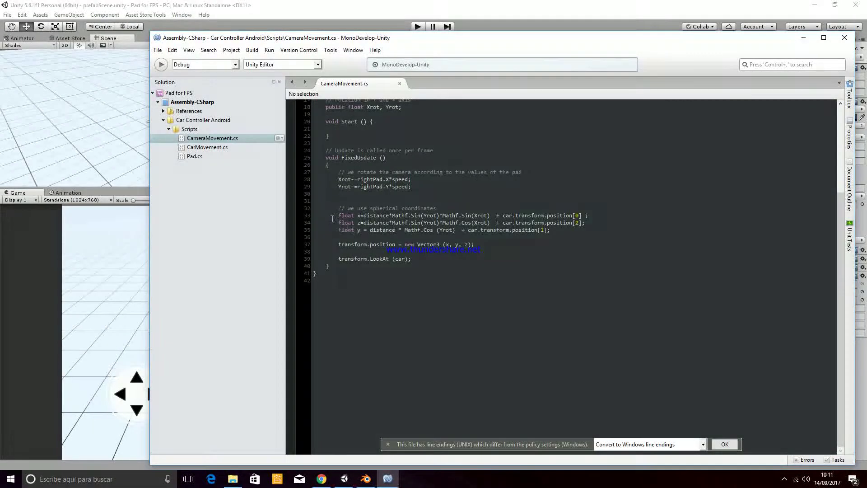
{"action": "mouse_move", "coordinate": [338, 208]}
{"action": "left_mouse_down"}
{"action": "mouse_move", "coordinate": [494, 233]}
{"action": "mouse_move", "coordinate": [571, 234]}
{"action": "left_mouse_up"}
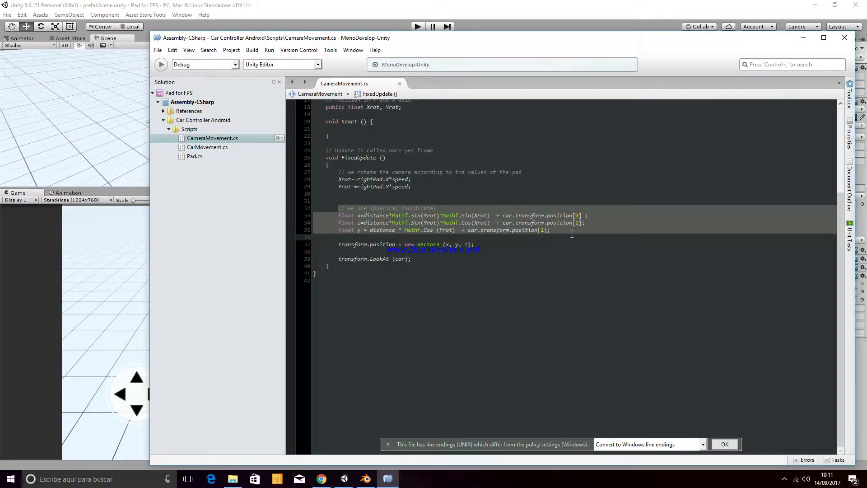
{"action": "scroll", "coordinate": [572, 234], "scroll_direction": "up", "scroll_amount": 2}
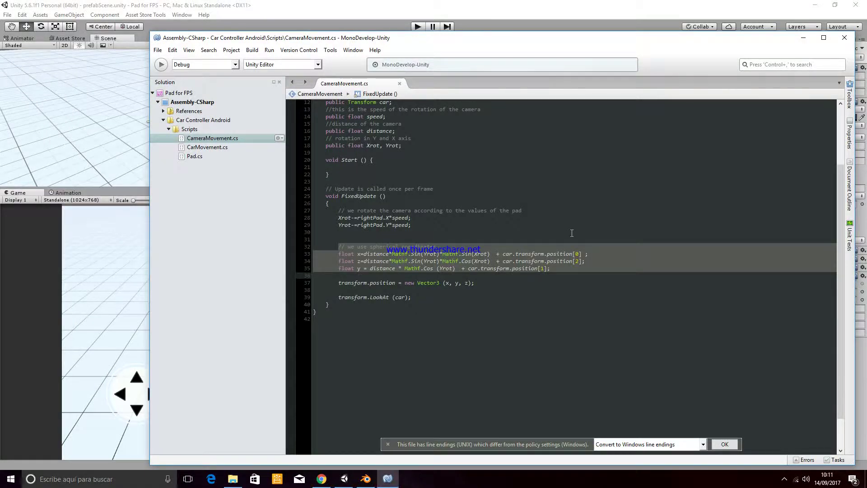
{"action": "left_click", "coordinate": [503, 253]}
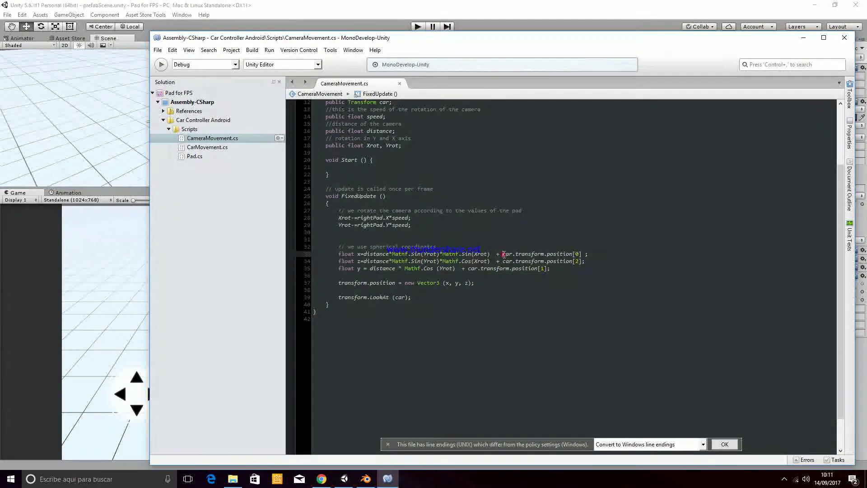
{"action": "left_click_drag", "start_coordinate": [503, 254], "coordinate": [584, 253]}
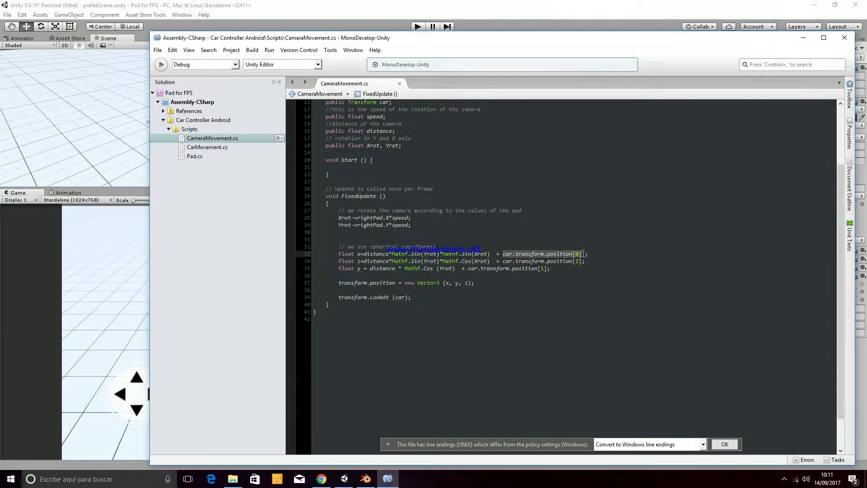
{"action": "left_click", "coordinate": [496, 10]}
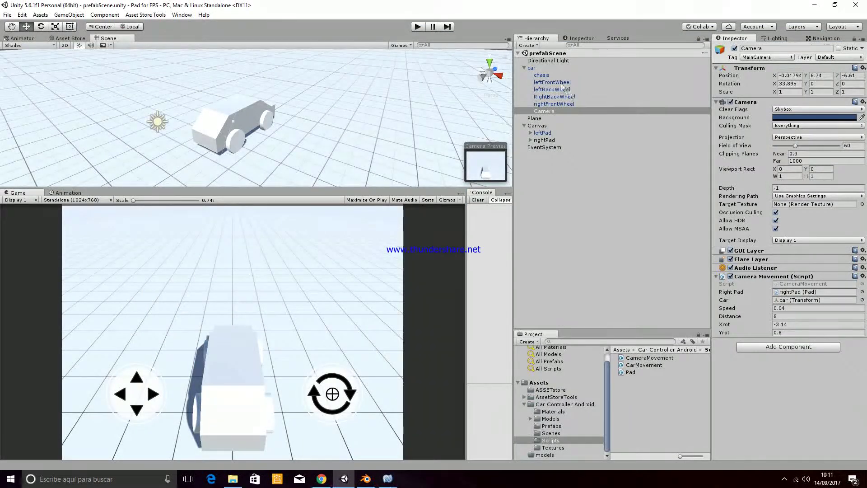
- Select the car and open its CarMovement script from the Inspector in MonoDevelop
{"action": "left_click", "coordinate": [539, 69]}
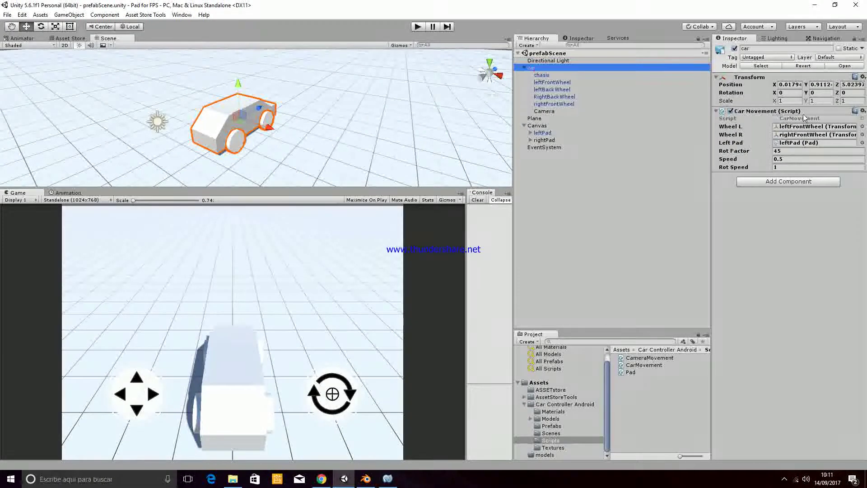
{"action": "left_click", "coordinate": [803, 118]}
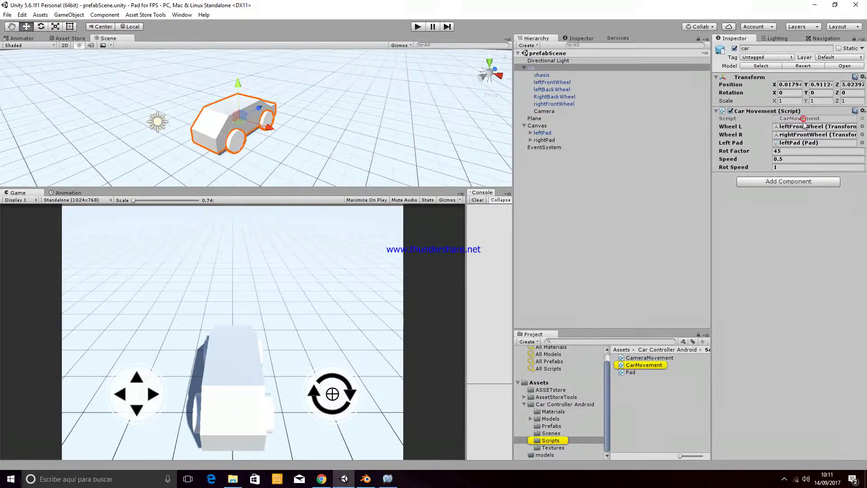
{"action": "left_click", "coordinate": [391, 479]}
{"action": "scroll", "coordinate": [453, 310], "scroll_direction": "down", "scroll_amount": 5}
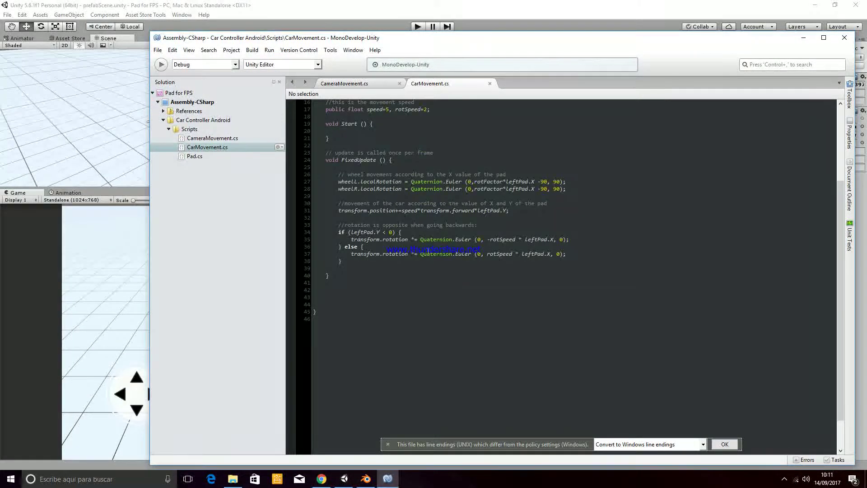
- Highlight the FixedUpdate wheel rotation lines 26-28 in CarMovement.cs, then return to Unity
{"action": "left_click_drag", "start_coordinate": [339, 174], "coordinate": [573, 187]}
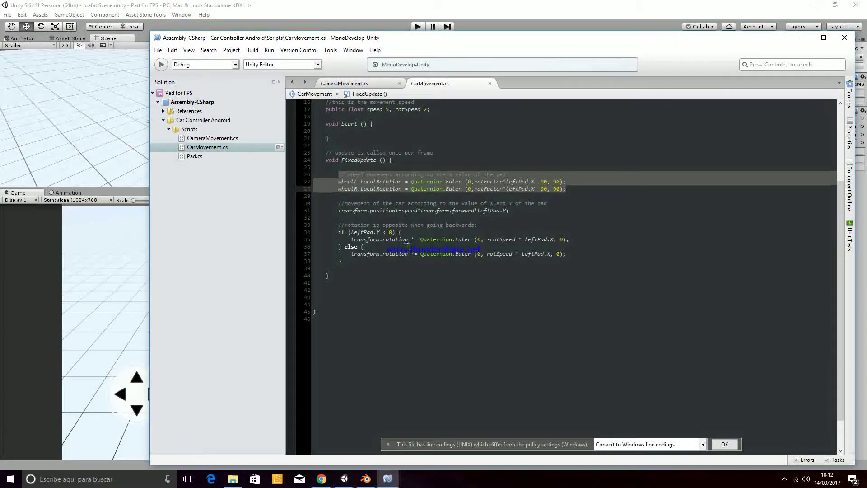
{"action": "left_click", "coordinate": [301, 4]}
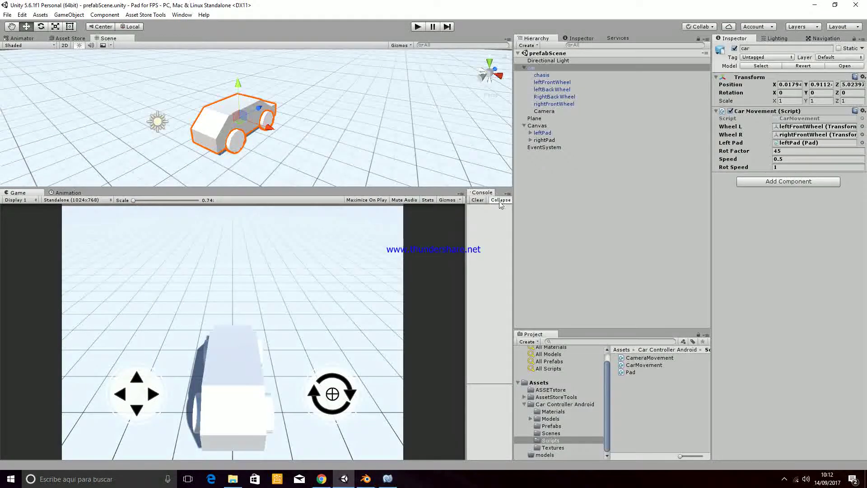